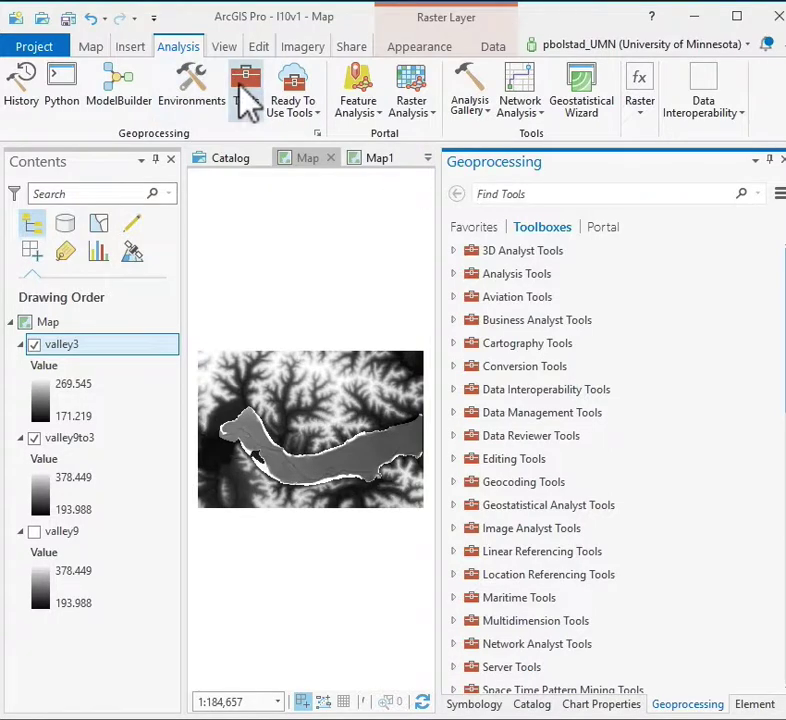
# Expand Spatial Analyst Tools and its Map Algebra toolset to reveal Raster Calculator.
pyautogui.click(479, 228)
pyautogui.click(552, 230)
pyautogui.scroll(-3, 560, 370)
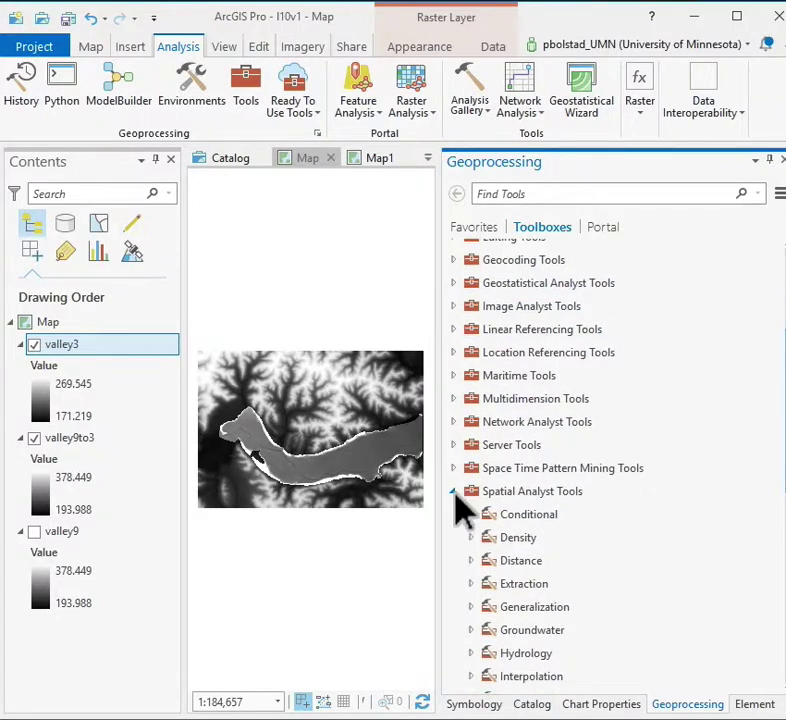
pyautogui.click(456, 493)
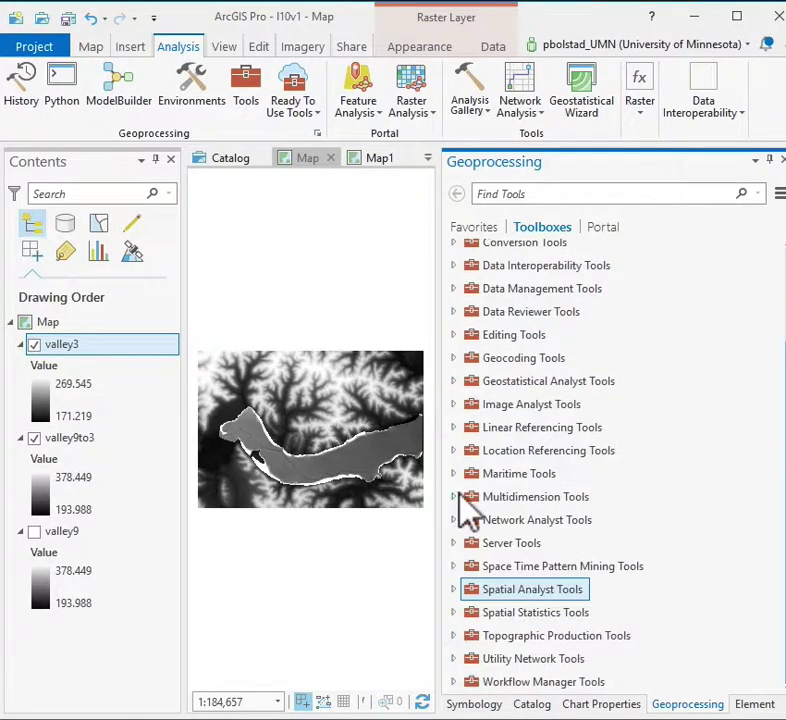
pyautogui.click(454, 589)
pyautogui.scroll(-5, 604, 520)
pyautogui.doubleClick(551, 470)
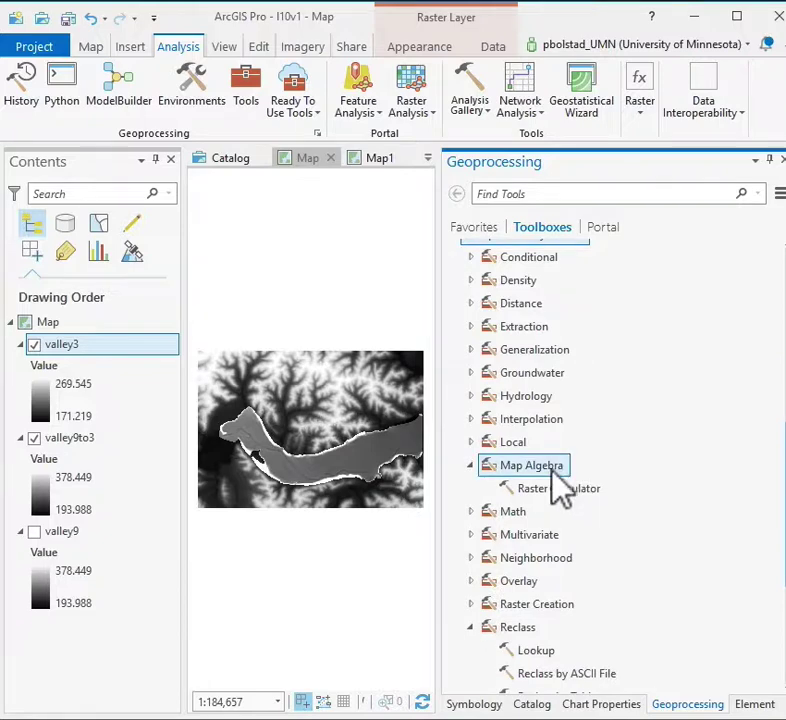
pyautogui.doubleClick(549, 468)
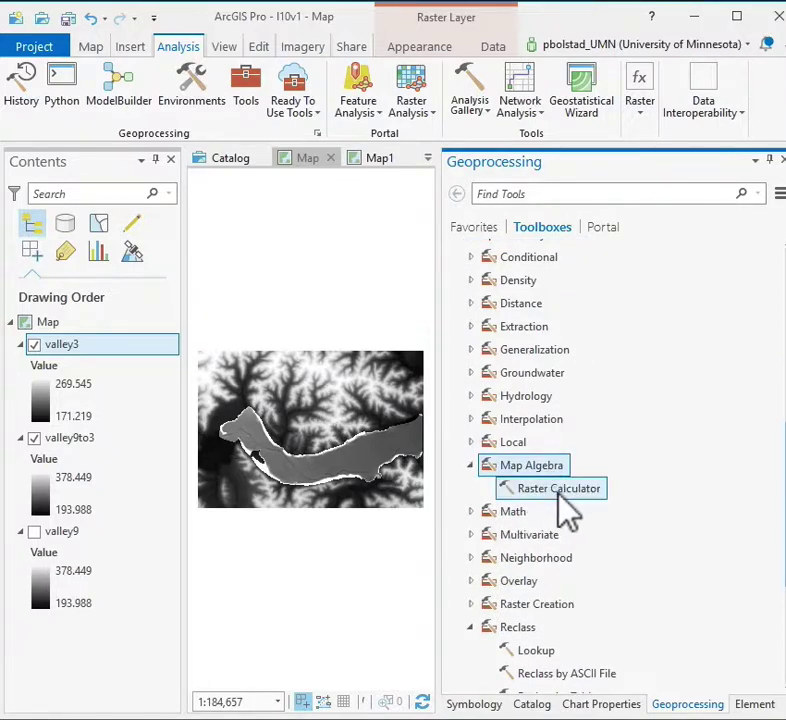
# Launch Raster Calculator and paste Con(IsNull("valley3"),"valley9to3","valley3") into the expression box.
pyautogui.doubleClick(557, 490)
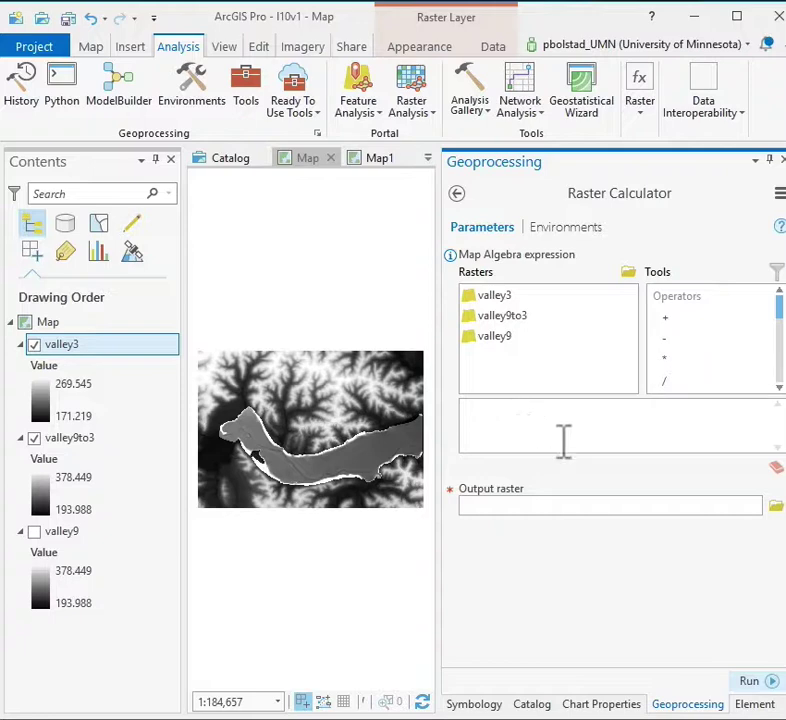
pyautogui.click(478, 417)
pyautogui.rightClick(478, 417)
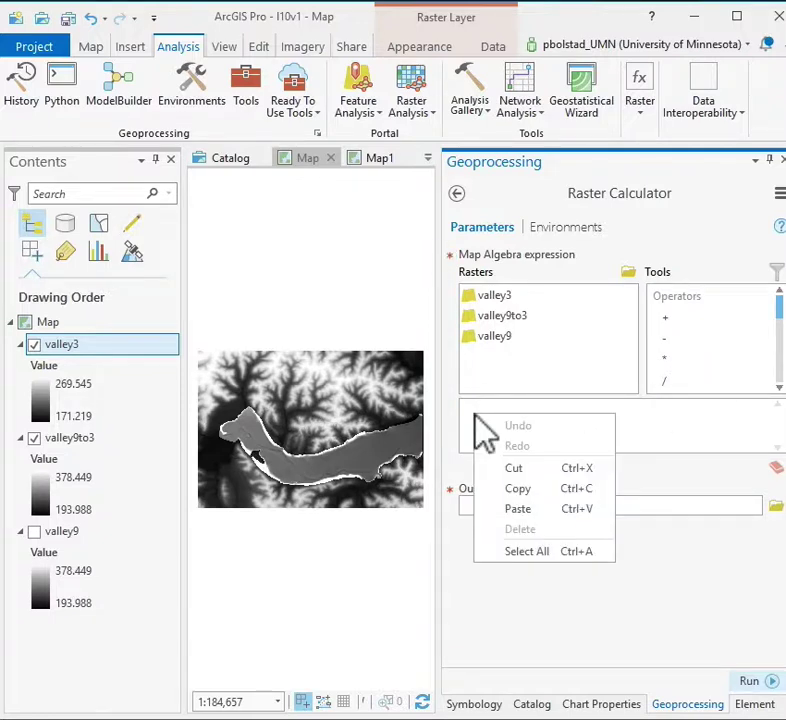
pyautogui.click(520, 509)
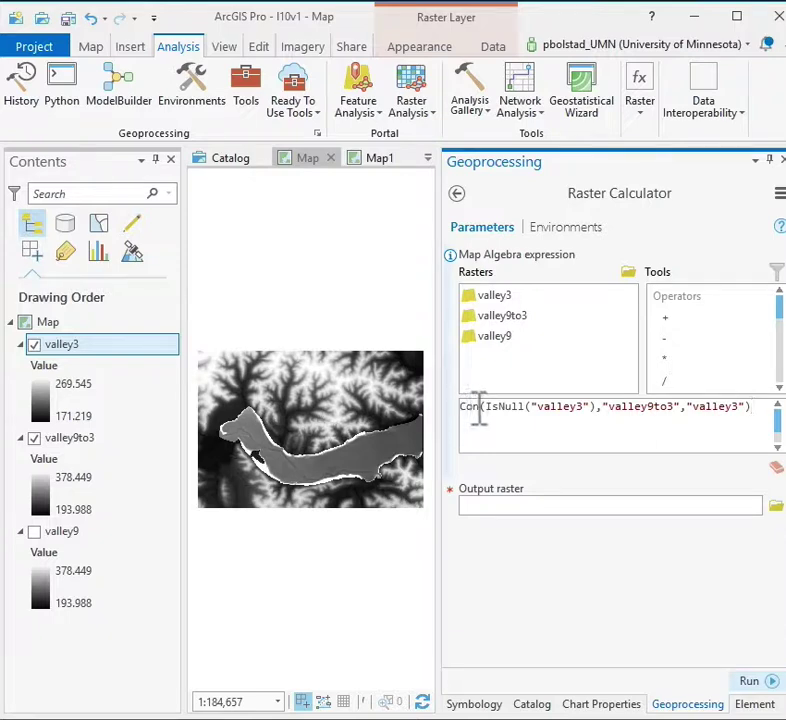
pyautogui.click(34, 345)
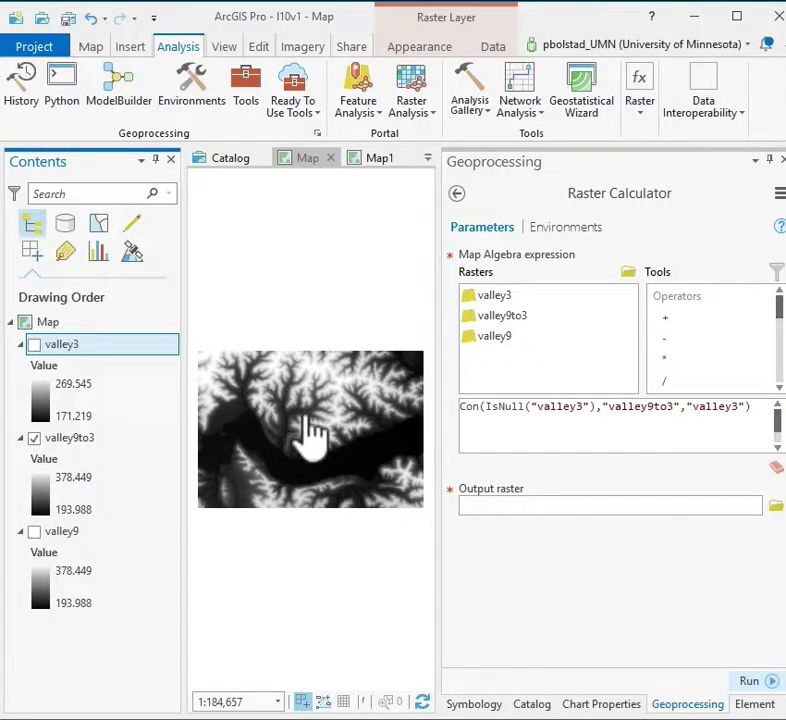
pyautogui.click(34, 344)
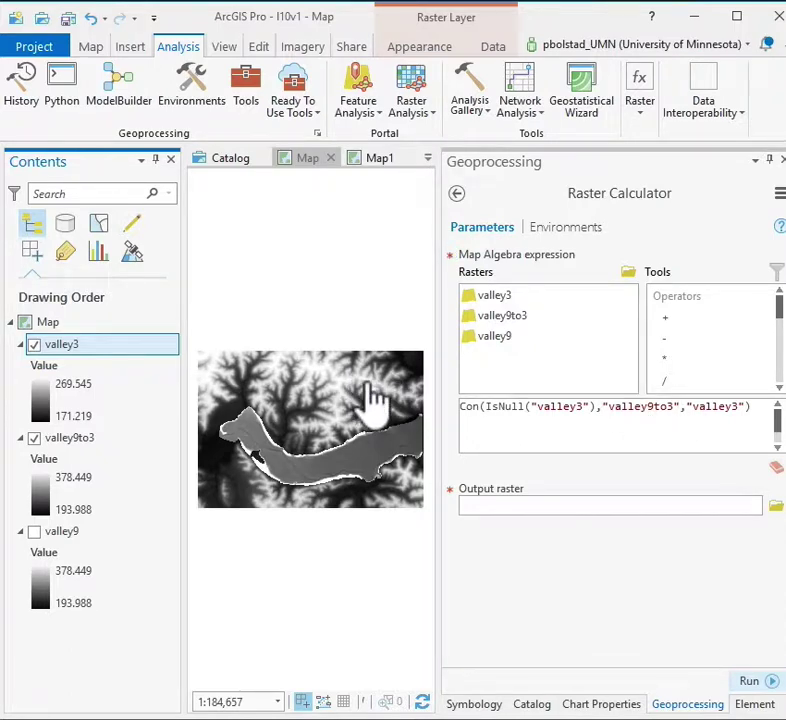
pyautogui.click(34, 438)
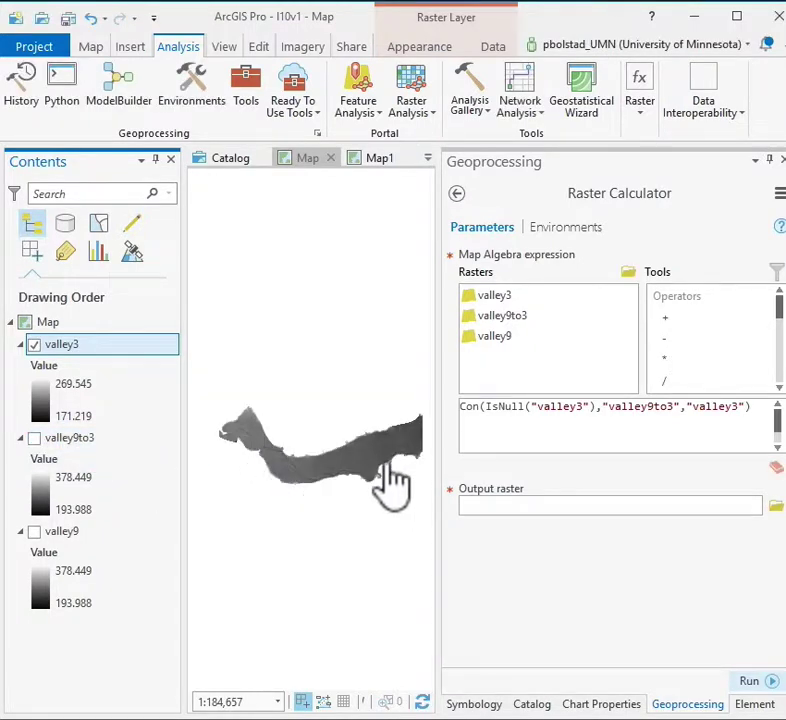
pyautogui.click(34, 438)
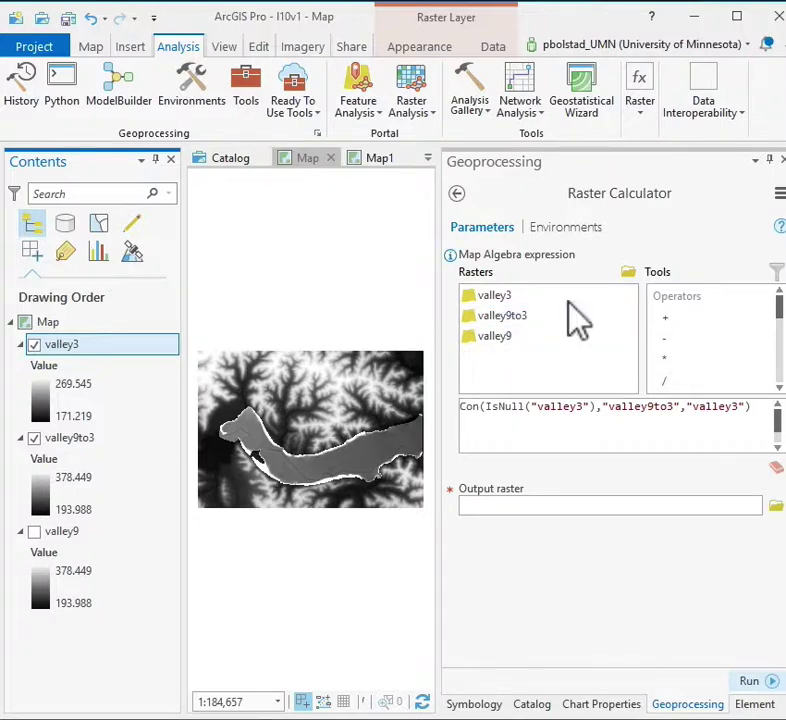
# Name the output raster conout and run the calculation.
pyautogui.click(531, 507)
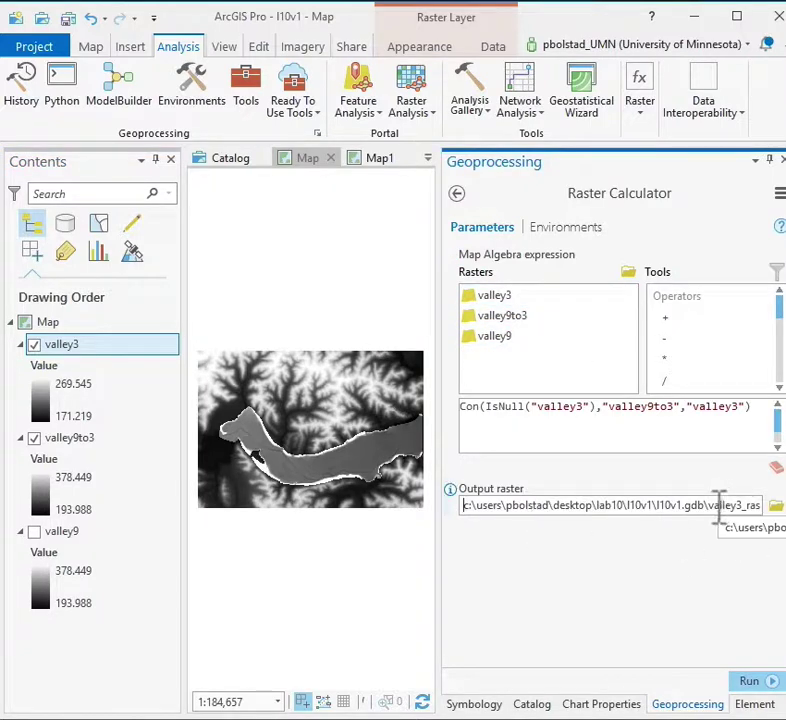
pyautogui.doubleClick(750, 506)
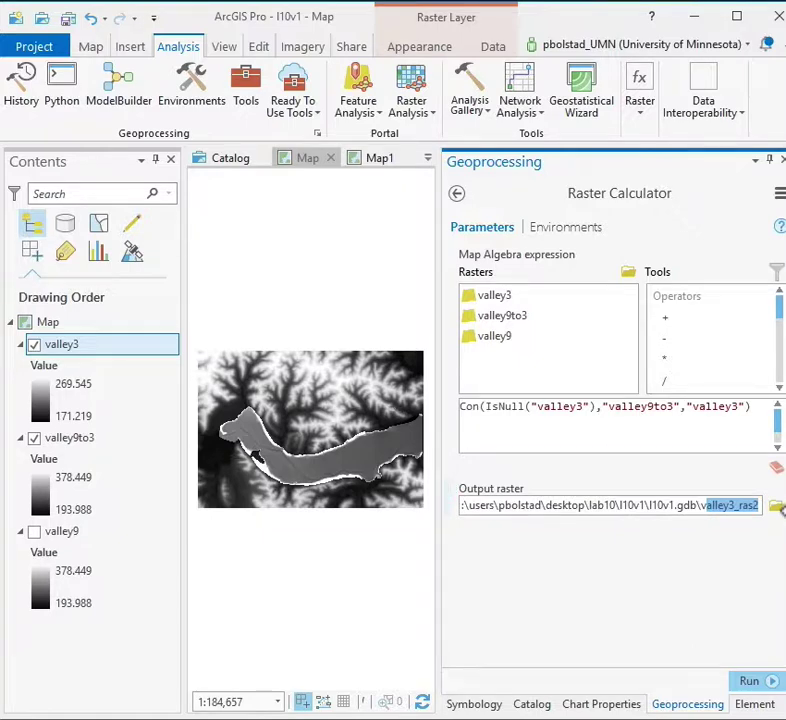
pyautogui.write('conout')
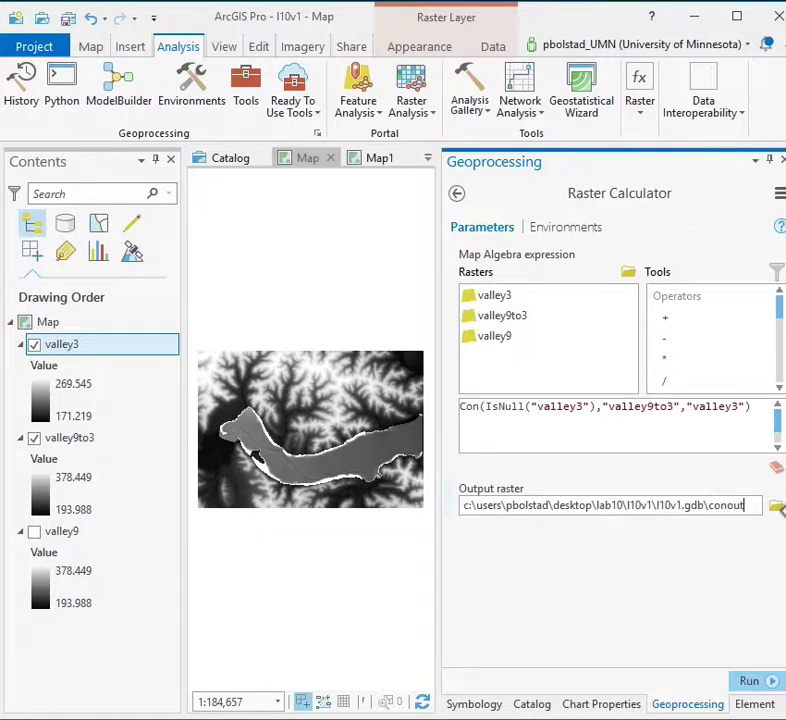
pyautogui.click(661, 573)
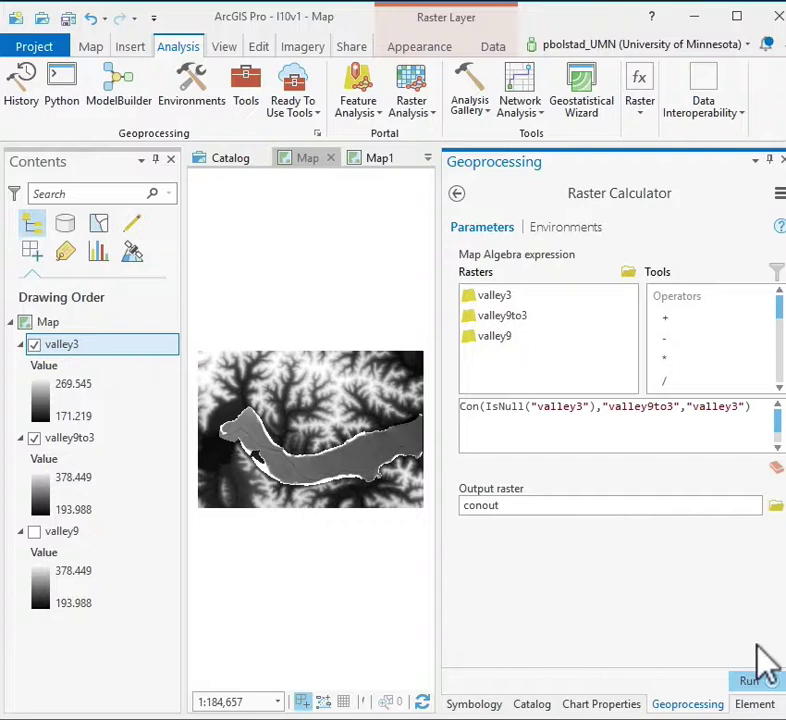
pyautogui.click(760, 680)
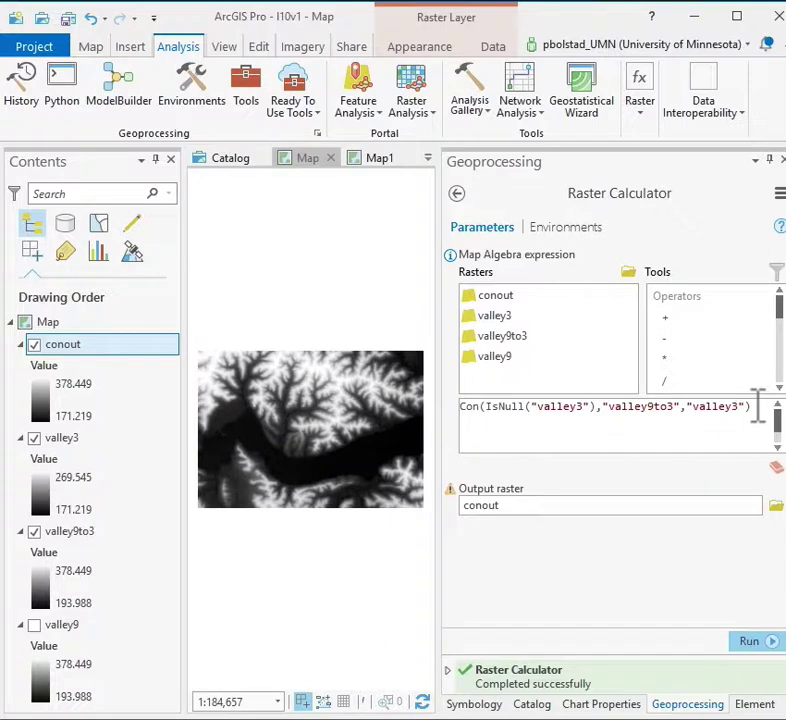
# Delete the existing merge expression and insert a blank Con( , ) conditional.
pyautogui.moveTo(757, 406); pyautogui.dragTo(432, 388)
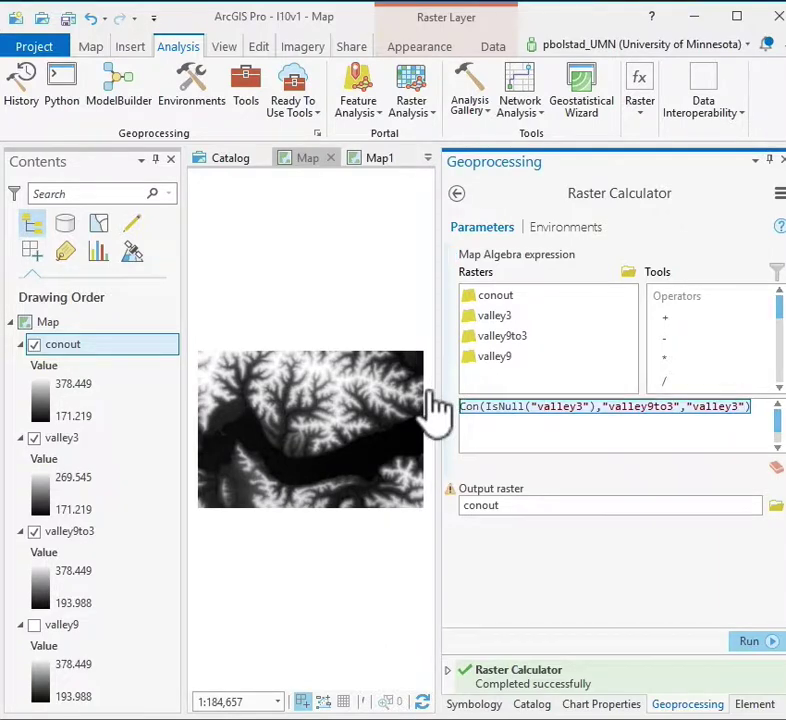
pyautogui.press('BackSpace')
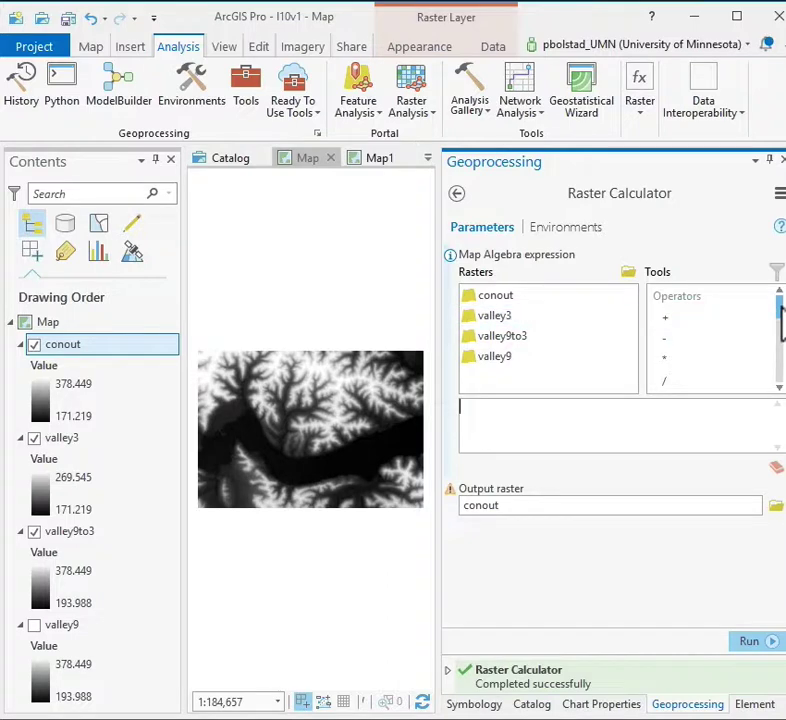
pyautogui.moveTo(780, 307)
pyautogui.mouseDown()
pyautogui.moveTo(781, 396)
pyautogui.moveTo(778, 320)
pyautogui.mouseUp()
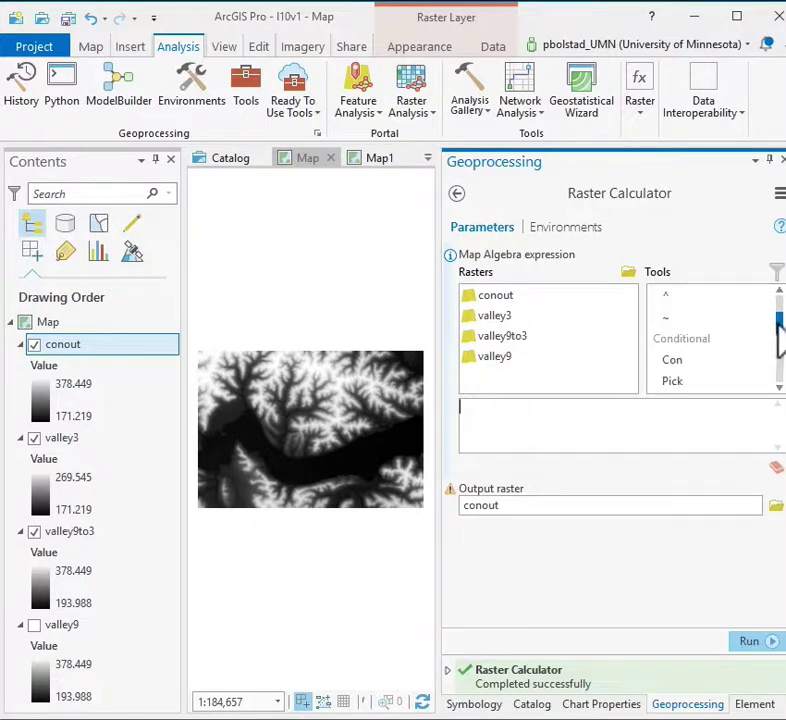
pyautogui.doubleClick(671, 362)
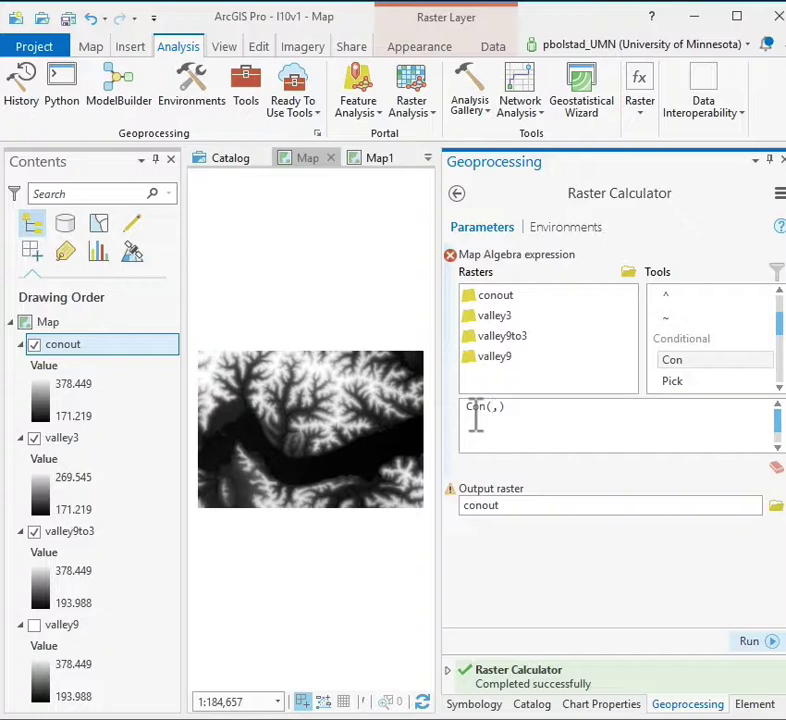
pyautogui.scroll(-1, 781, 340)
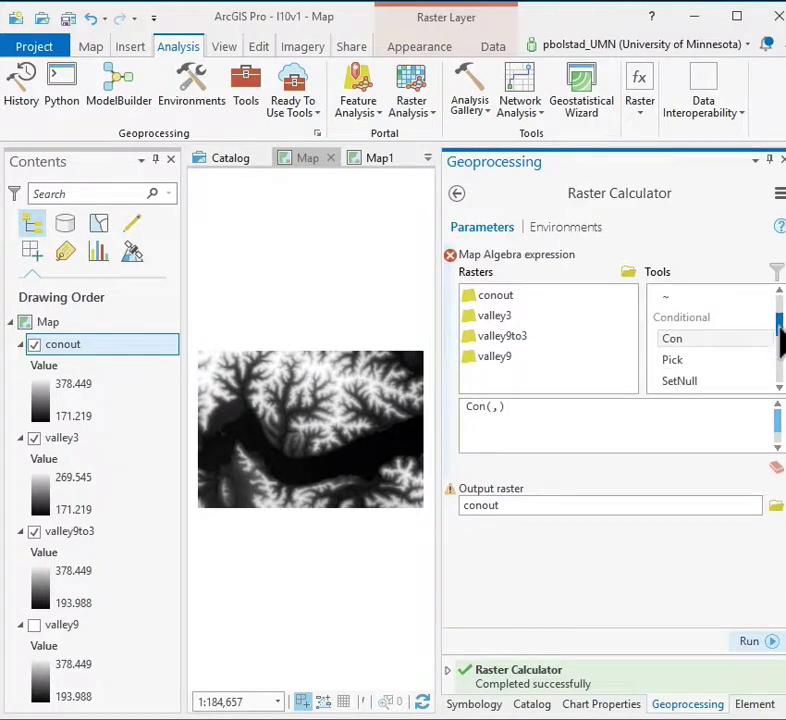
pyautogui.moveTo(781, 340); pyautogui.dragTo(771, 385)
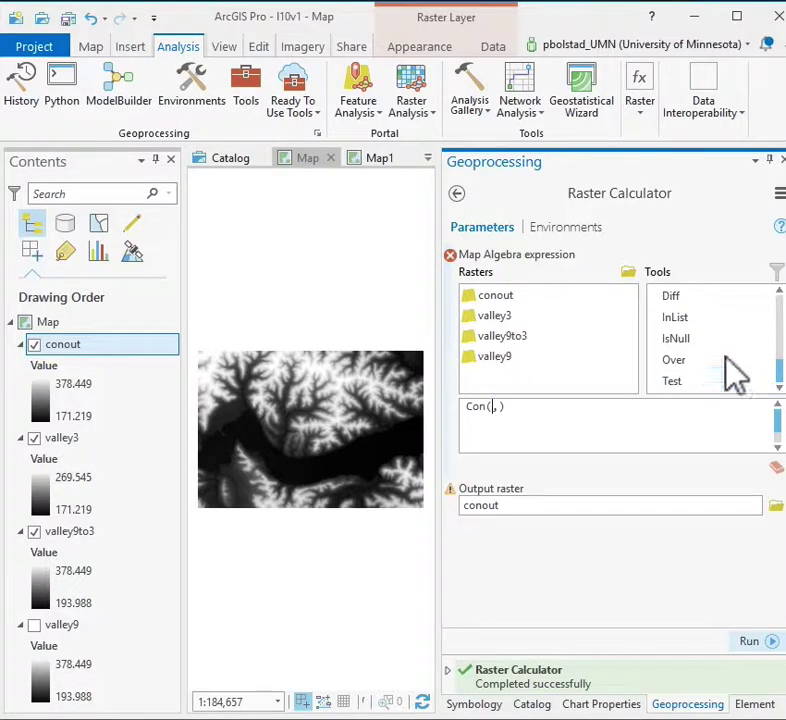
# Fill the Con template with IsNull("valley3"), then valley9to3 and valley3 as the values.
pyautogui.click(680, 342)
pyautogui.doubleClick(679, 343)
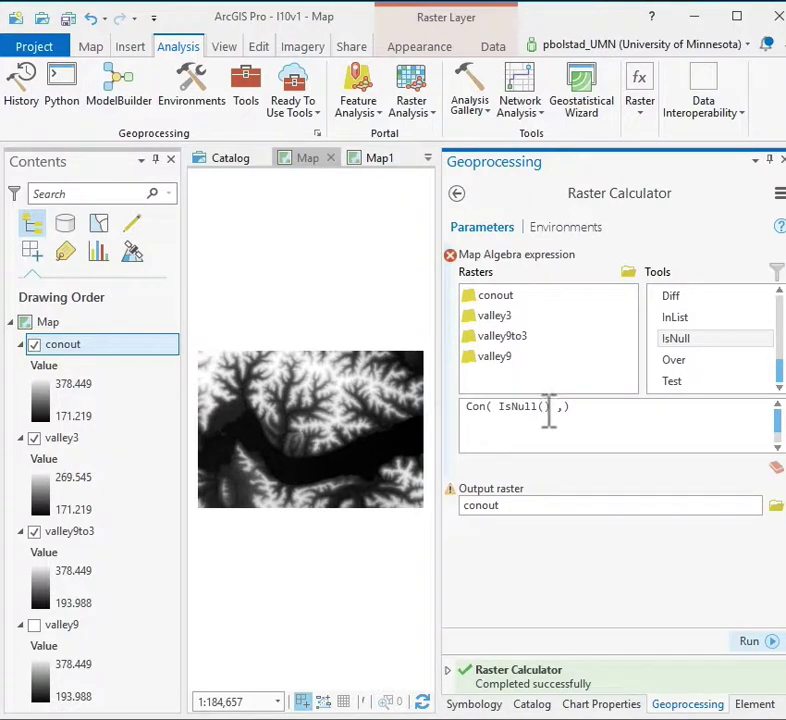
pyautogui.doubleClick(506, 316)
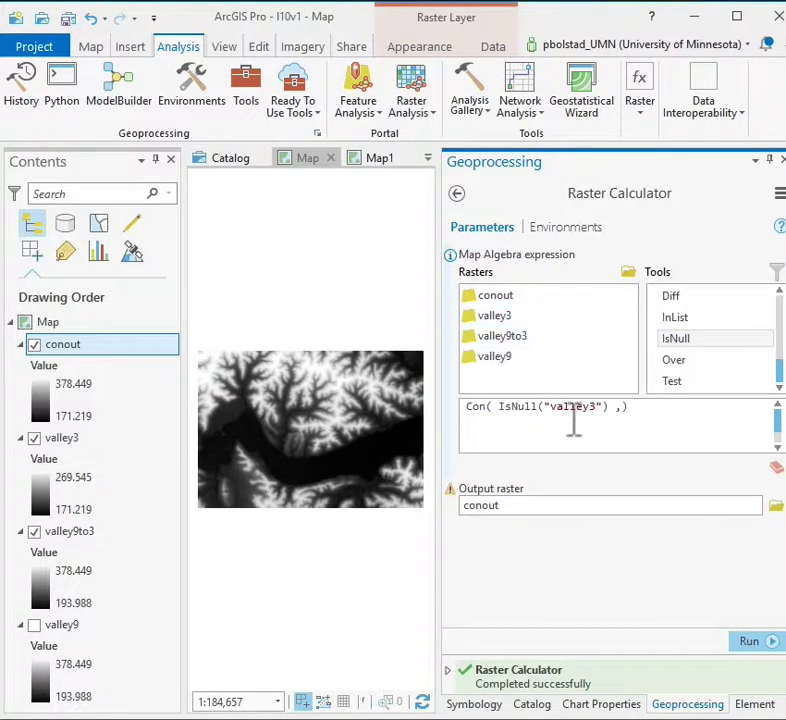
pyautogui.write(')')
pyautogui.click(619, 408)
pyautogui.click(517, 342)
pyautogui.doubleClick(510, 336)
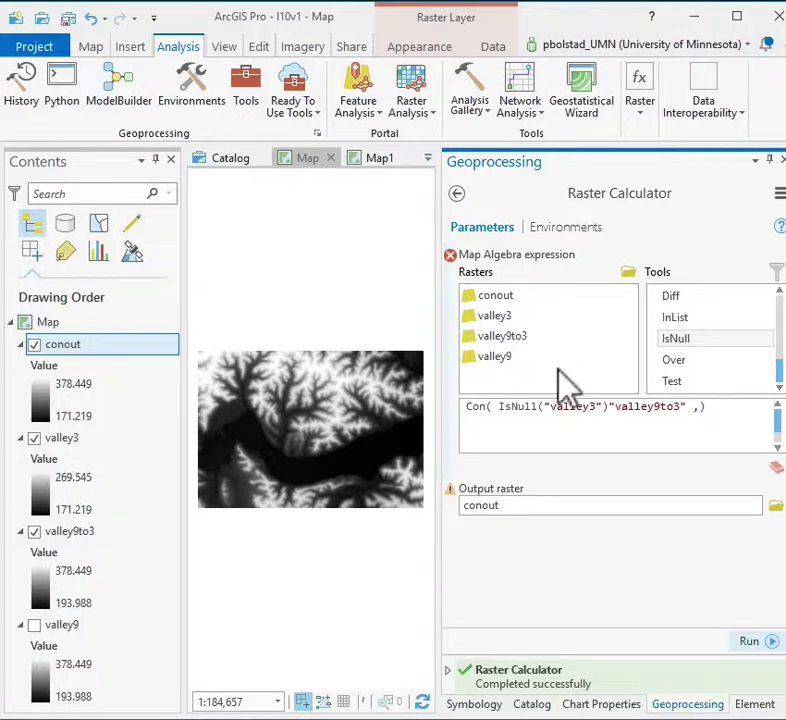
pyautogui.doubleClick(498, 317)
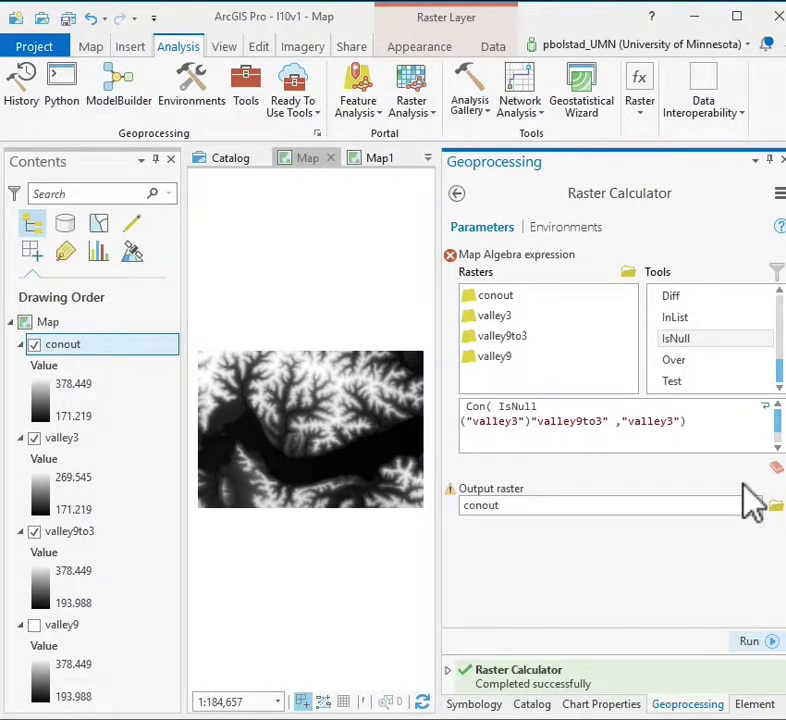
# Add the missing comma before valley9to3 and delete the stray spaces in the expression.
pyautogui.click(534, 421)
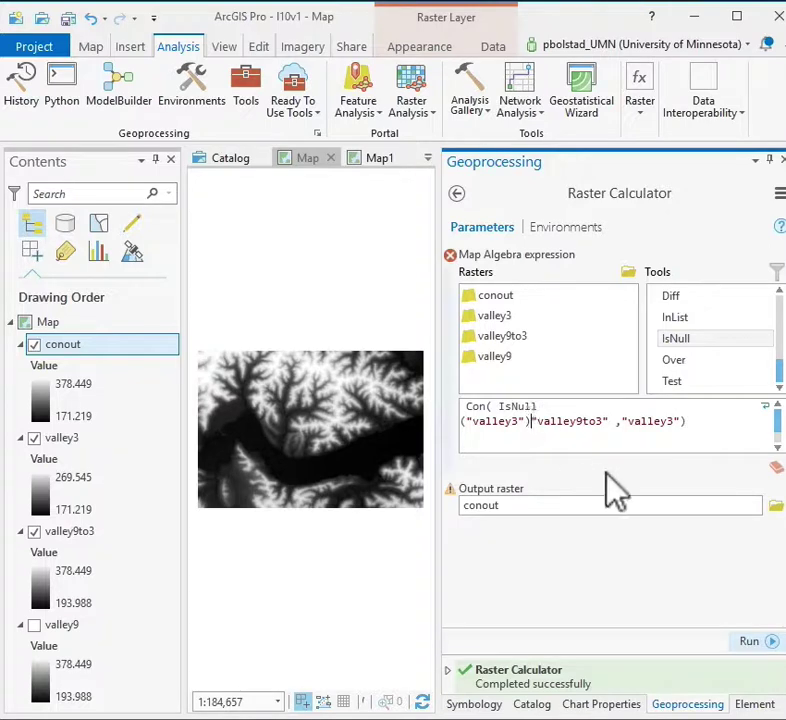
pyautogui.write(',')
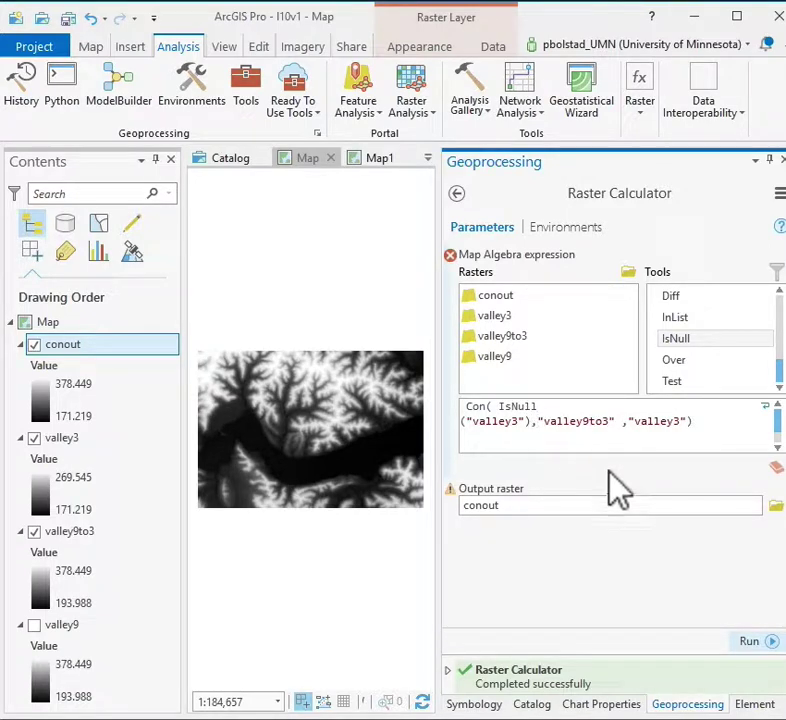
pyautogui.press('Up')
pyautogui.click(621, 421)
pyautogui.press('BackSpace')
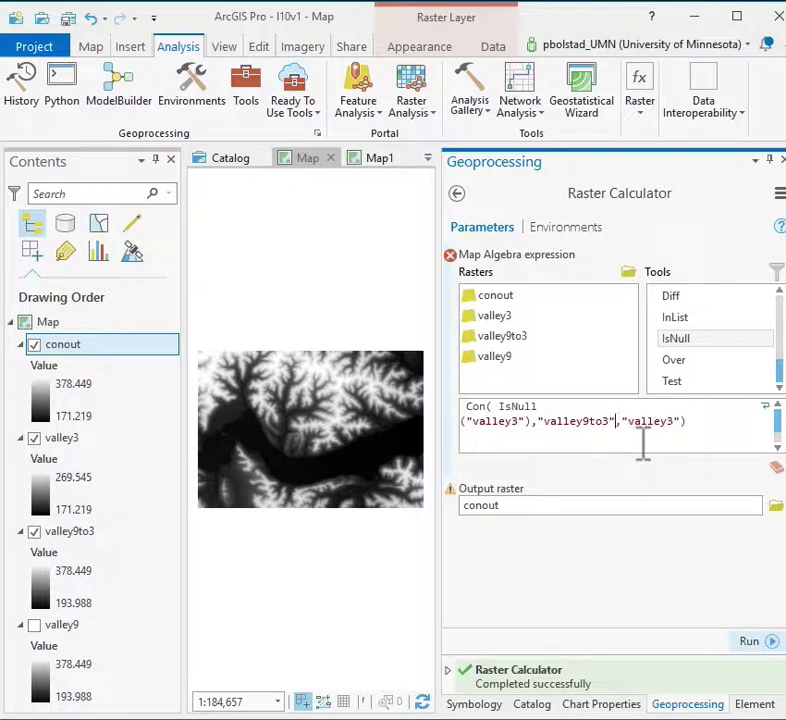
pyautogui.click(500, 406)
pyautogui.press('BackSpace')
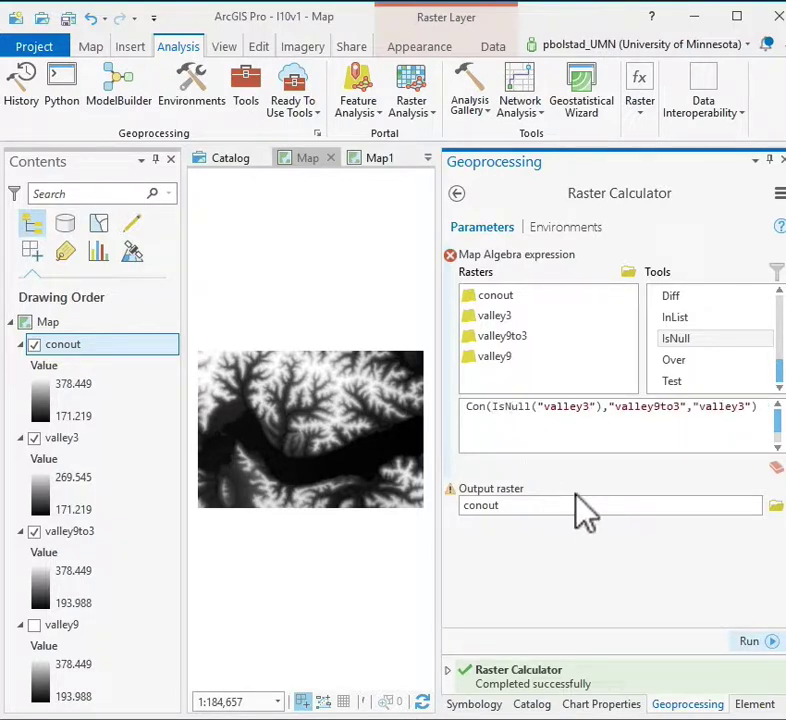
pyautogui.moveTo(593, 509); pyautogui.dragTo(594, 510)
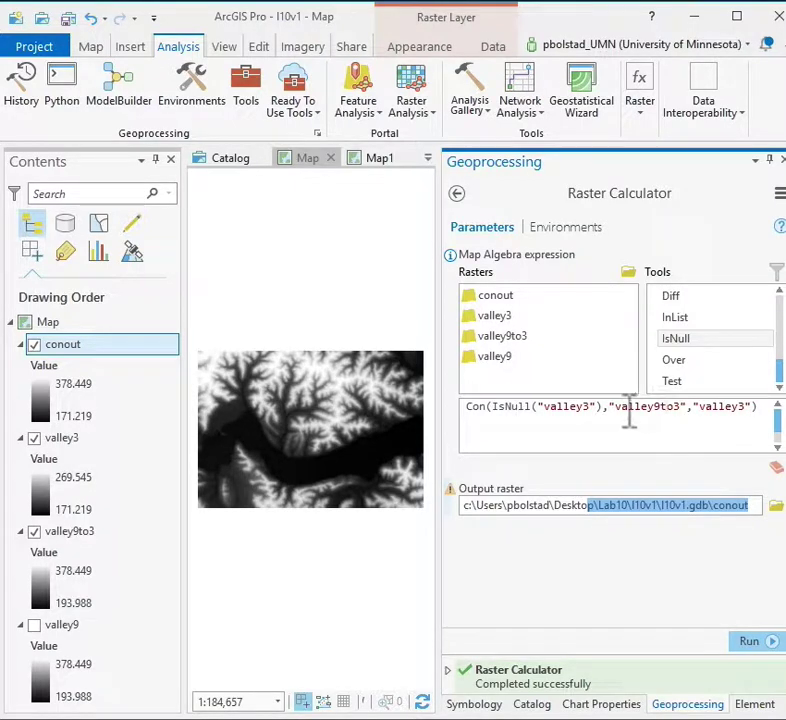
# Rename the output raster to conout2 and rerun the Con calculation.
pyautogui.click(763, 418)
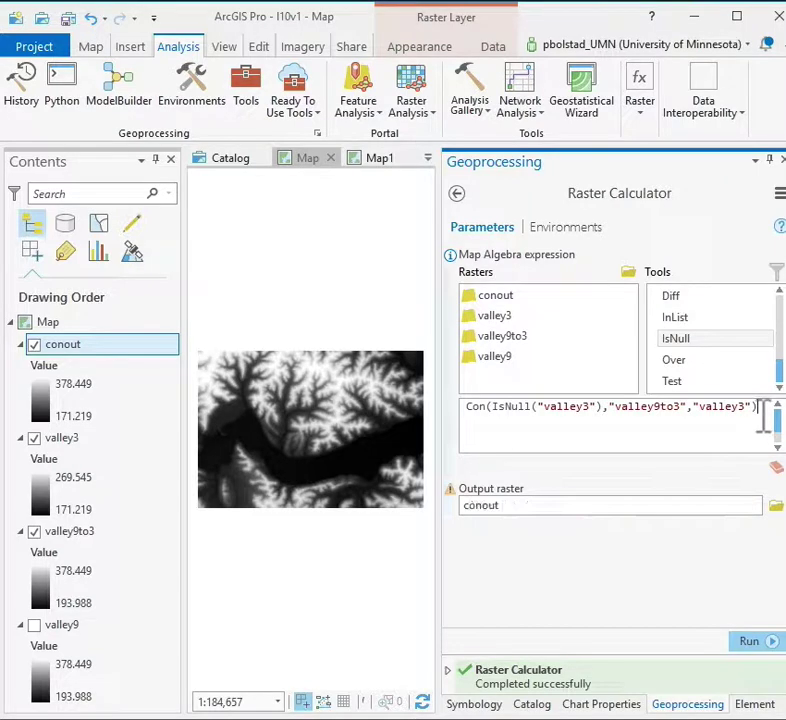
pyautogui.click(529, 508)
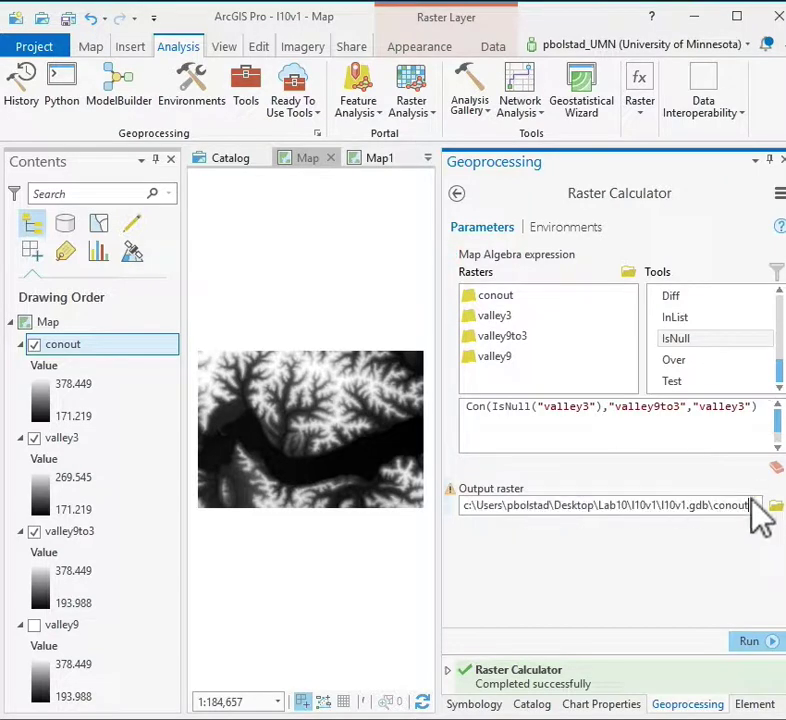
pyautogui.write('2')
pyautogui.click(535, 578)
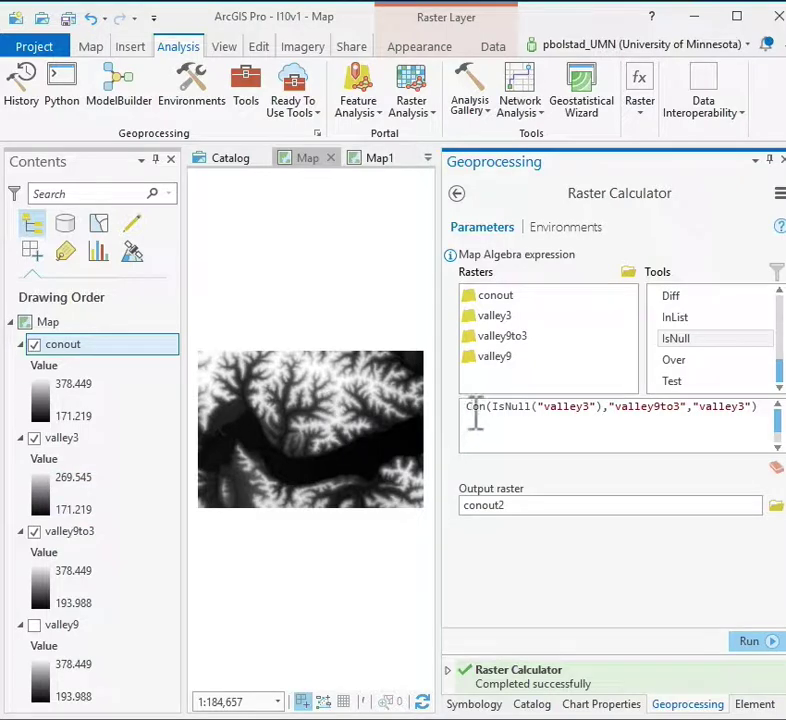
pyautogui.click(530, 295)
pyautogui.click(753, 645)
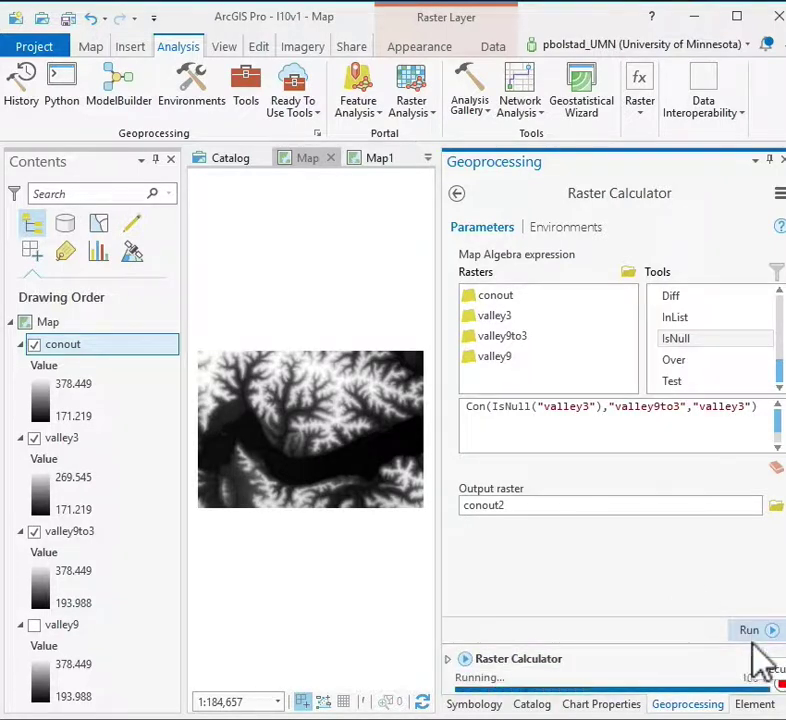